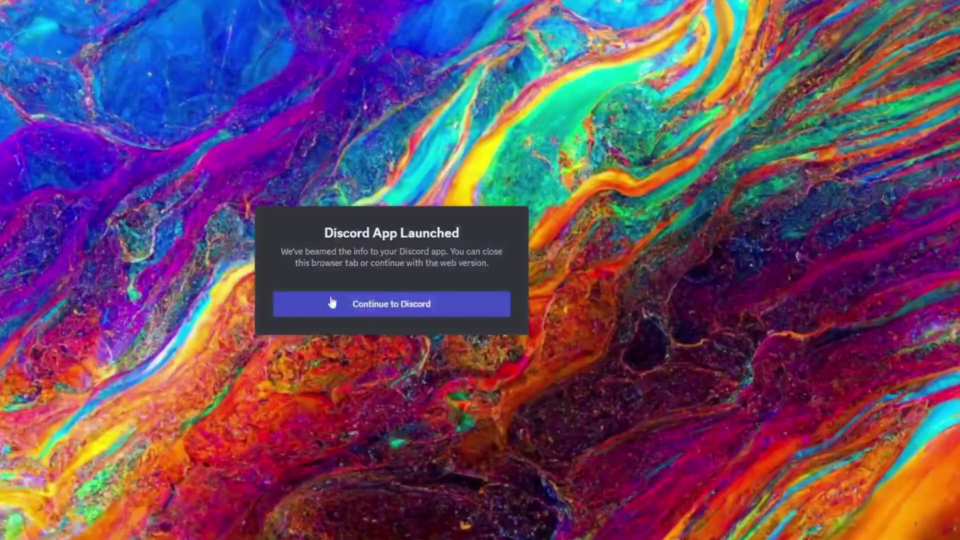
# Continue into Discord's web version and scroll through the #newbies-119 channel
pyautogui.click(460, 303)
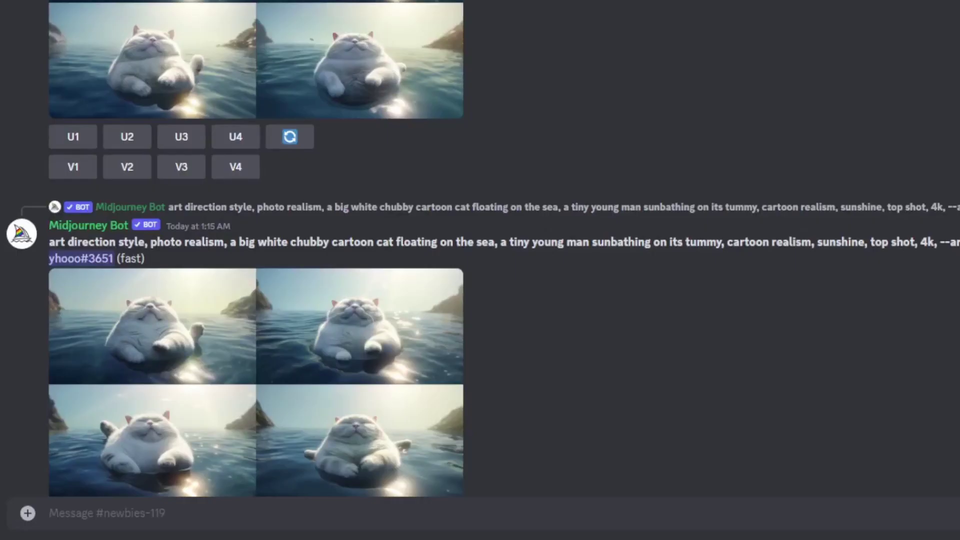
pyautogui.scroll(-15, 365, 251)
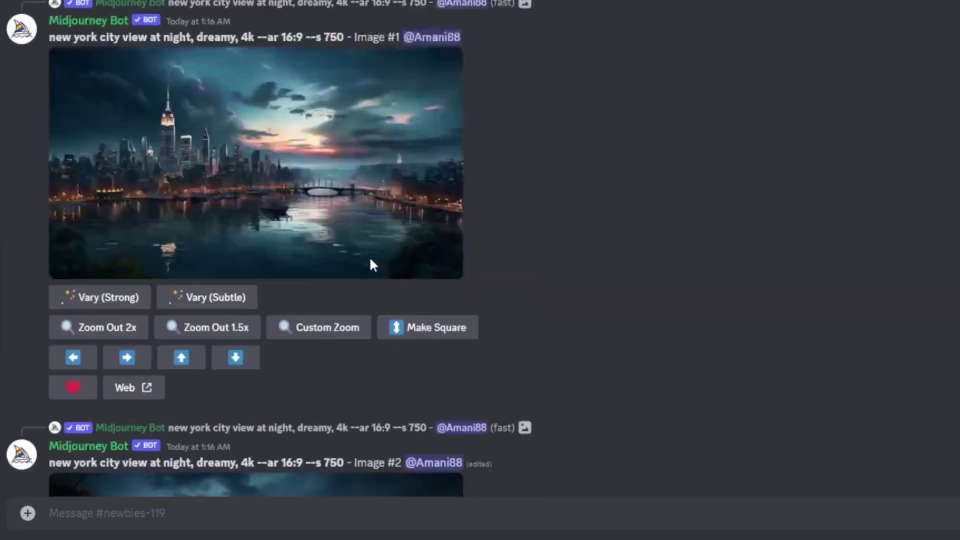
pyautogui.scroll(-10, 369, 256)
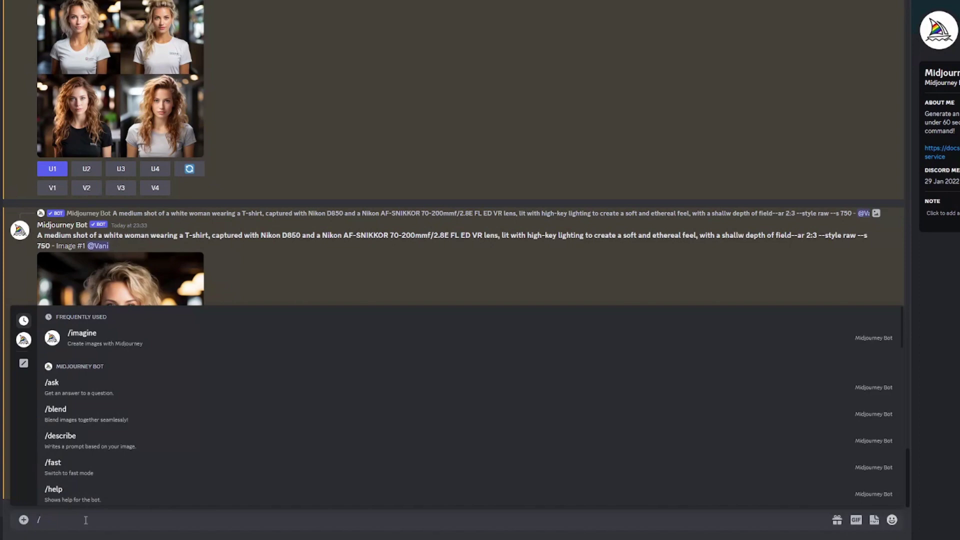
# Run /imagine with the pasted white-T-shirt portrait prompt using --ar 2:3 --style raw --s 750
pyautogui.click(128, 343)
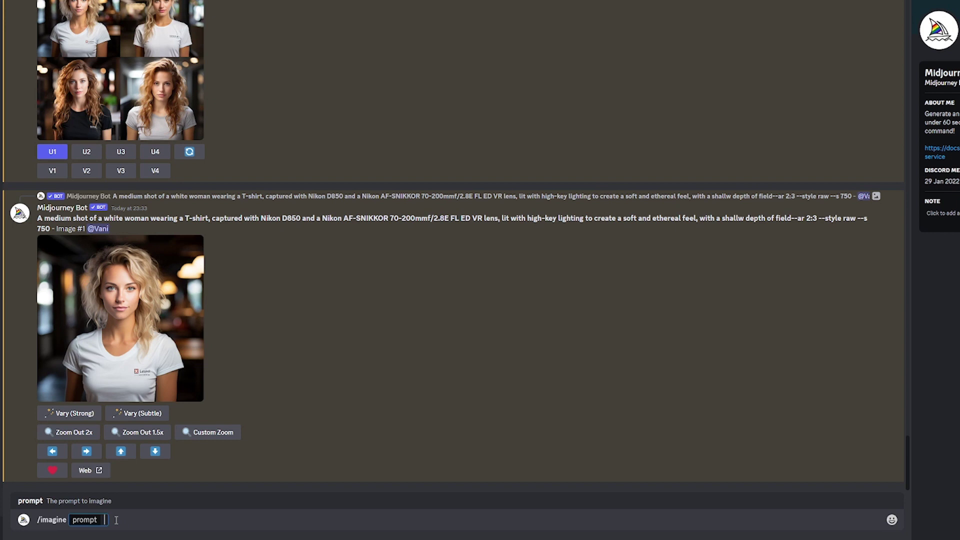
pyautogui.write('A medium shot of a white woman wearing a T-shirt, captured with Nikon D850 and a Nikon AF-SNIKKOR 70-200mmf/2.8E FL ED VR lens, lit with high-key lighting to create a soft and ethereal feel, with a shallw depth of field--ar 2:3')
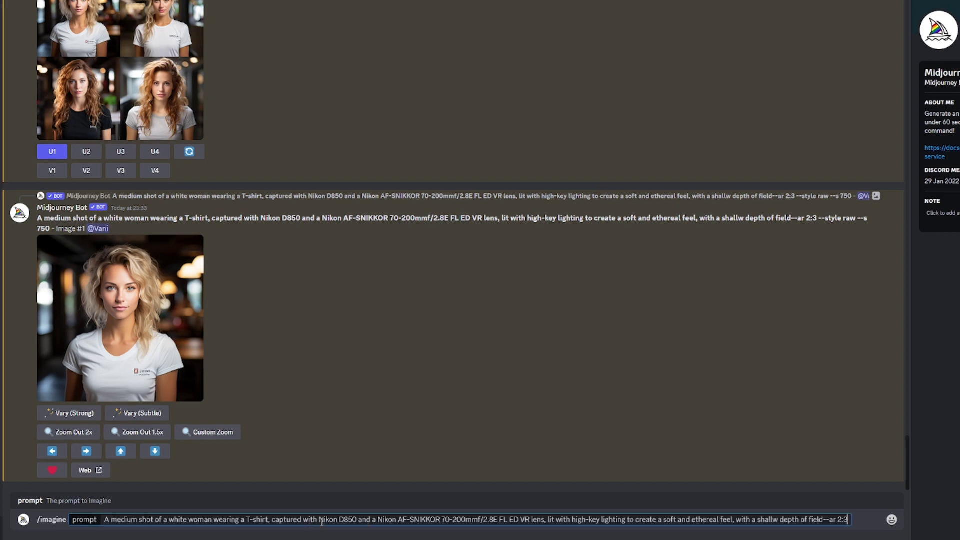
pyautogui.moveTo(319, 520); pyautogui.dragTo(516, 519)
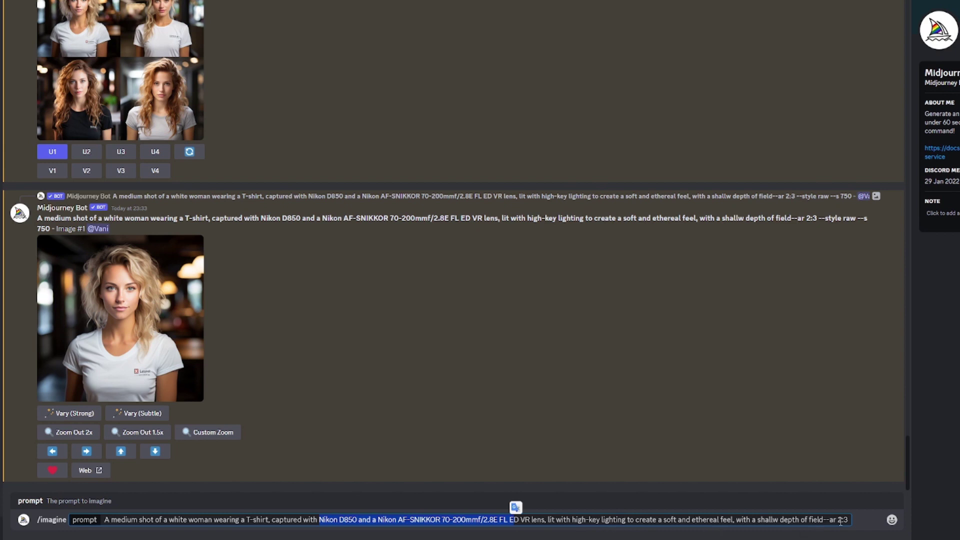
pyautogui.moveTo(839, 520); pyautogui.dragTo(848, 520)
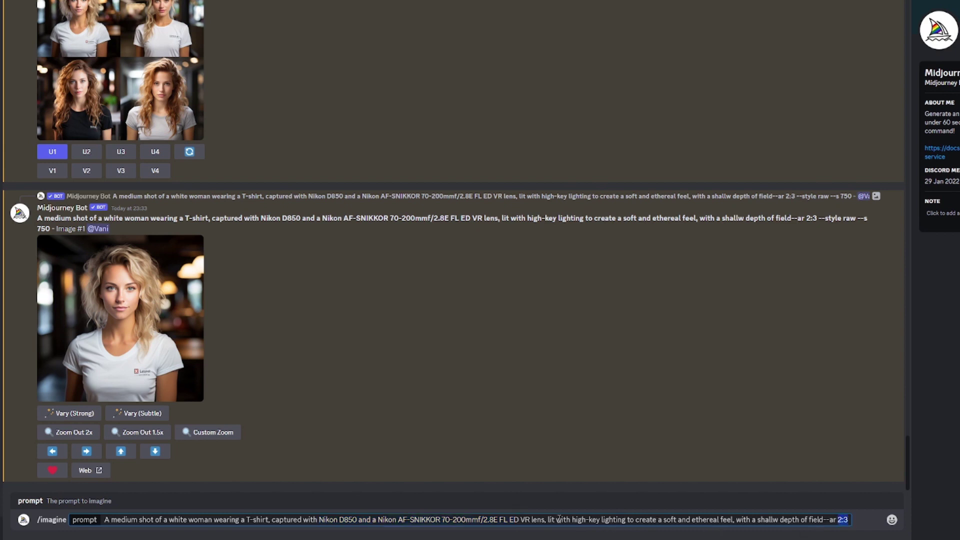
pyautogui.click(409, 516)
pyautogui.moveTo(411, 516); pyautogui.dragTo(489, 519)
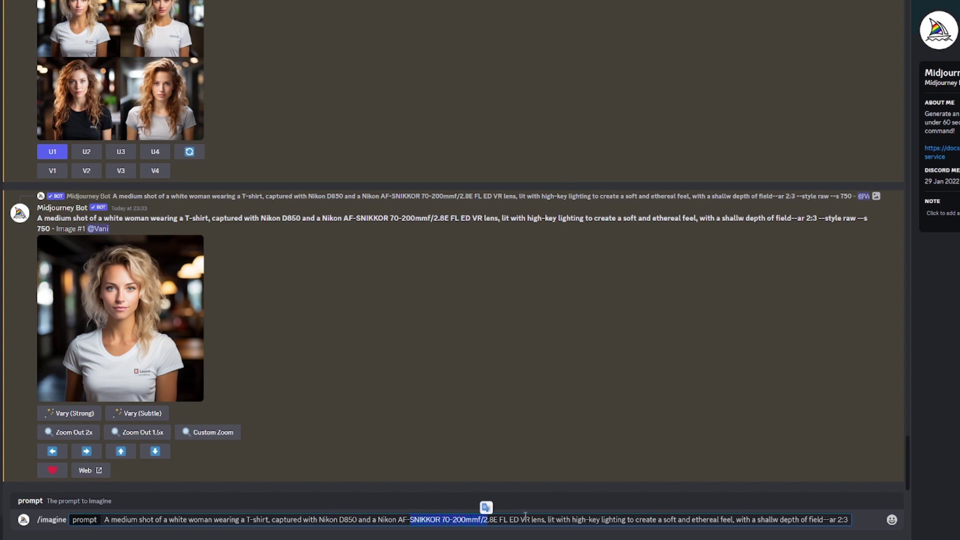
pyautogui.click(524, 516)
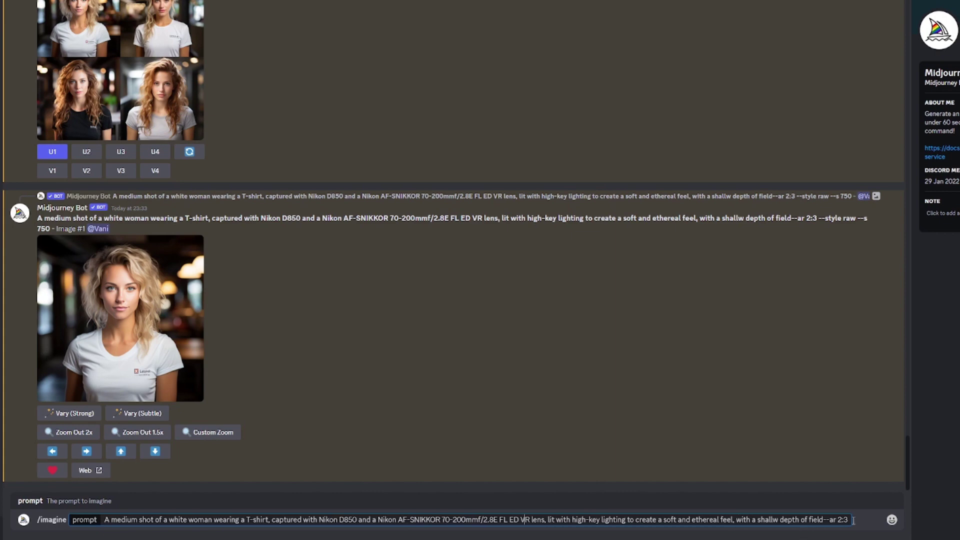
pyautogui.press('Return')
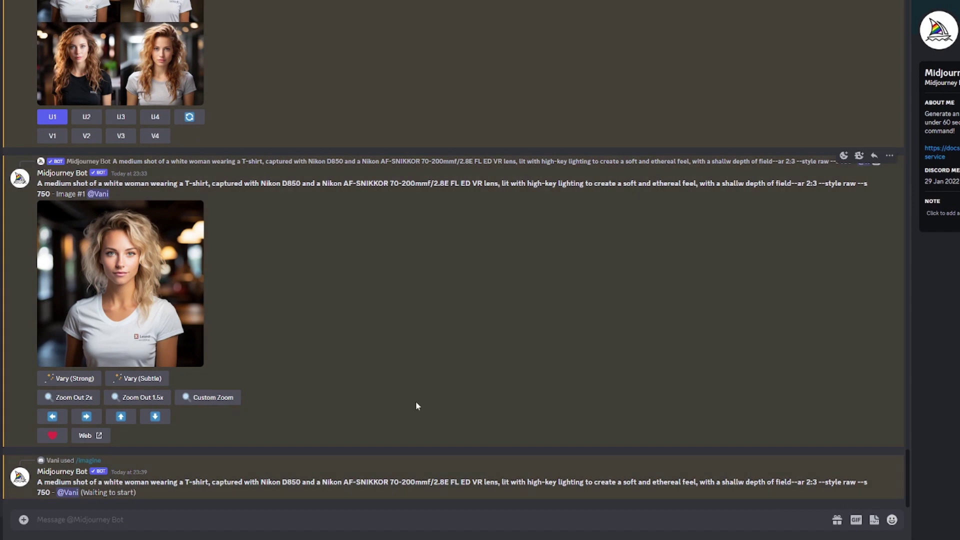
# Preview the four-portrait grid, upscale image #3 with U3, and open the upscaled portrait
pyautogui.click(142, 377)
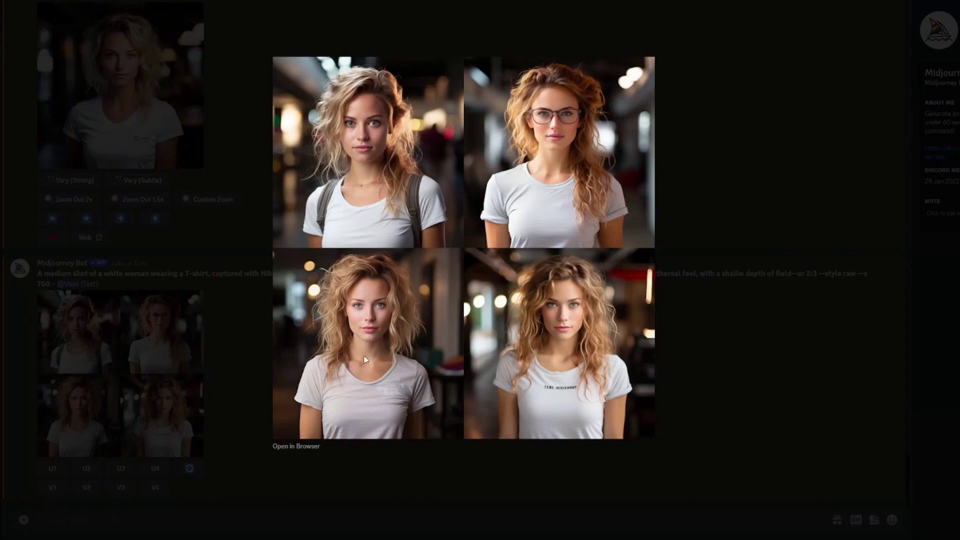
pyautogui.click(246, 361)
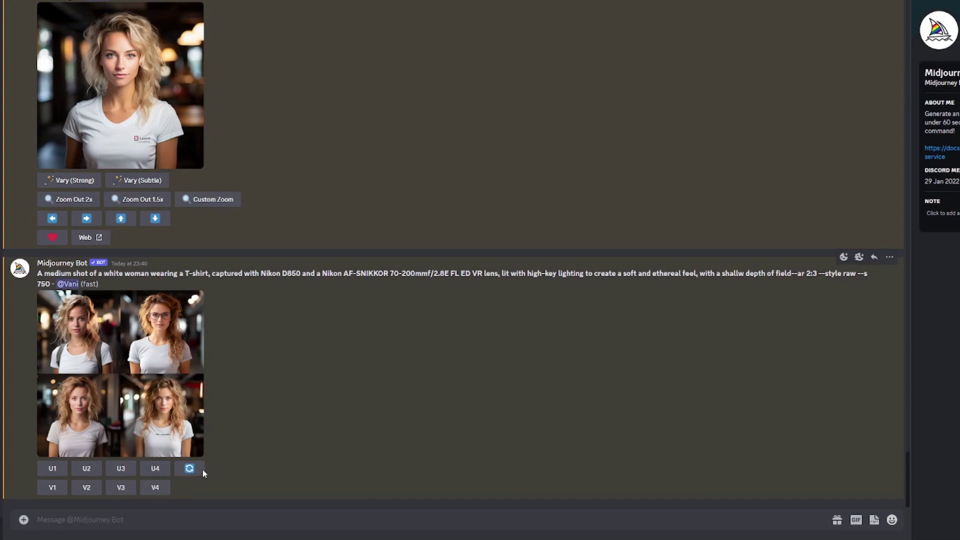
pyautogui.click(120, 468)
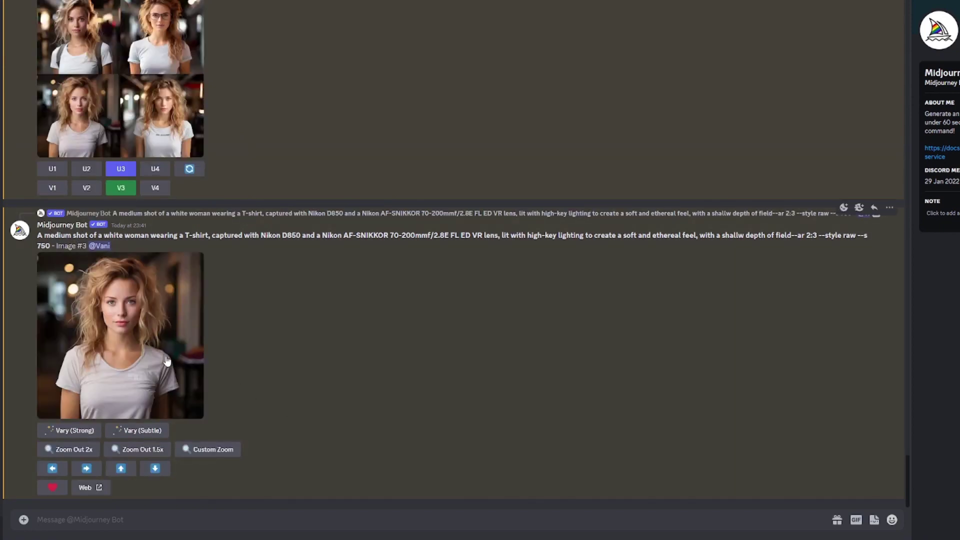
pyautogui.rightClick(167, 361)
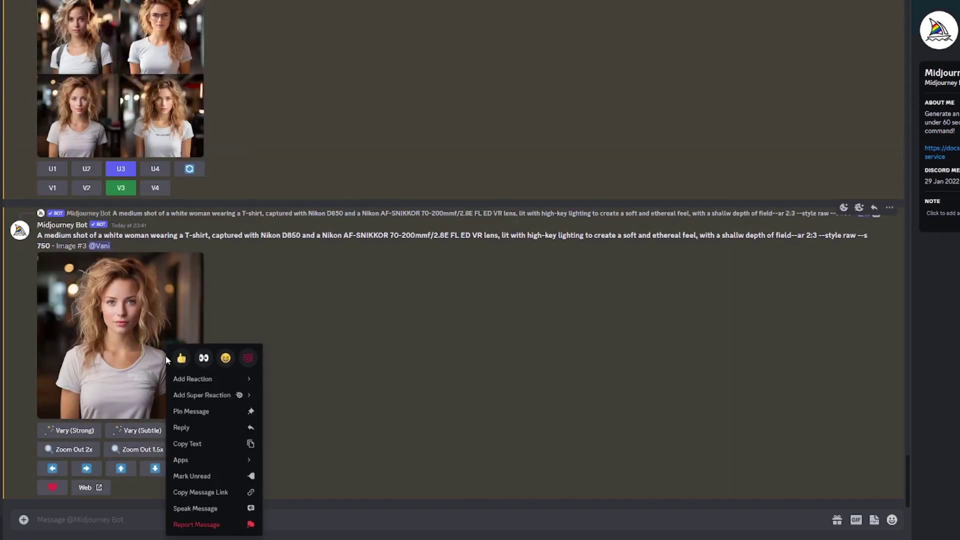
pyautogui.click(142, 363)
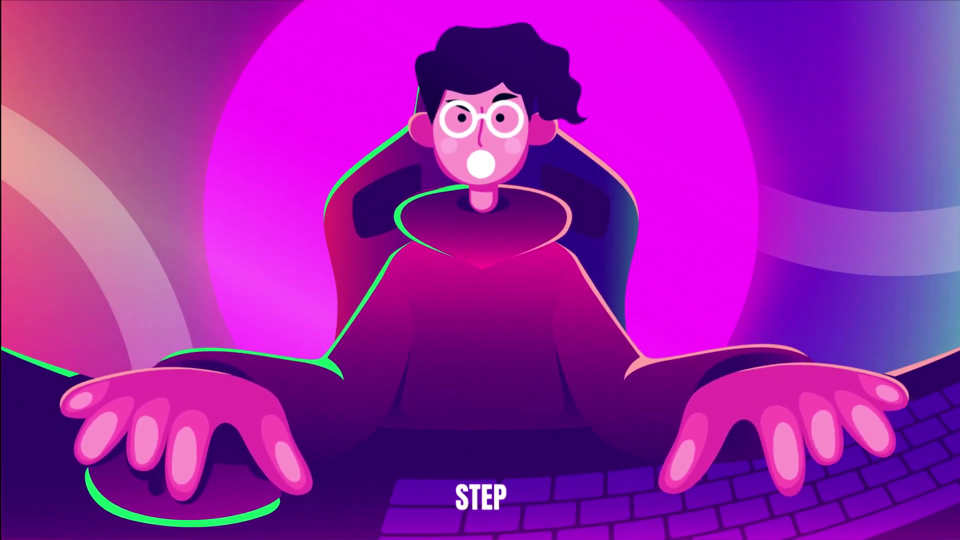
# Finish the script request with 'this video. Have fun' and send it to ChatGPT
pyautogui.write('this video')
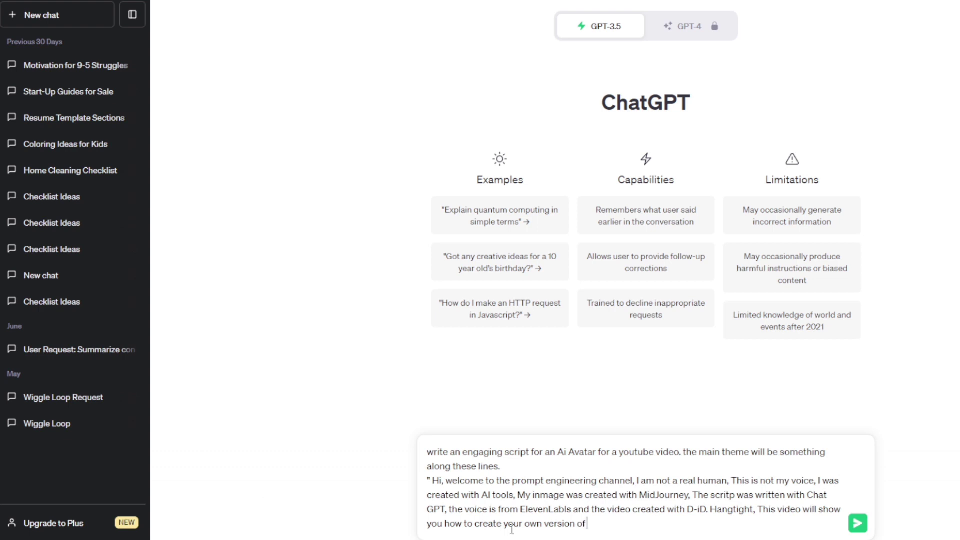
pyautogui.write('. Have fun :)')
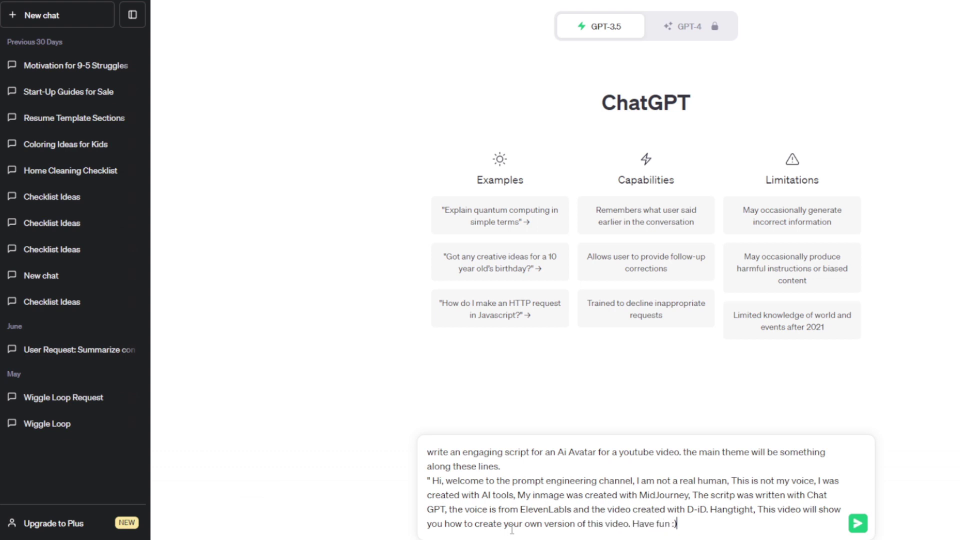
pyautogui.press('Return')
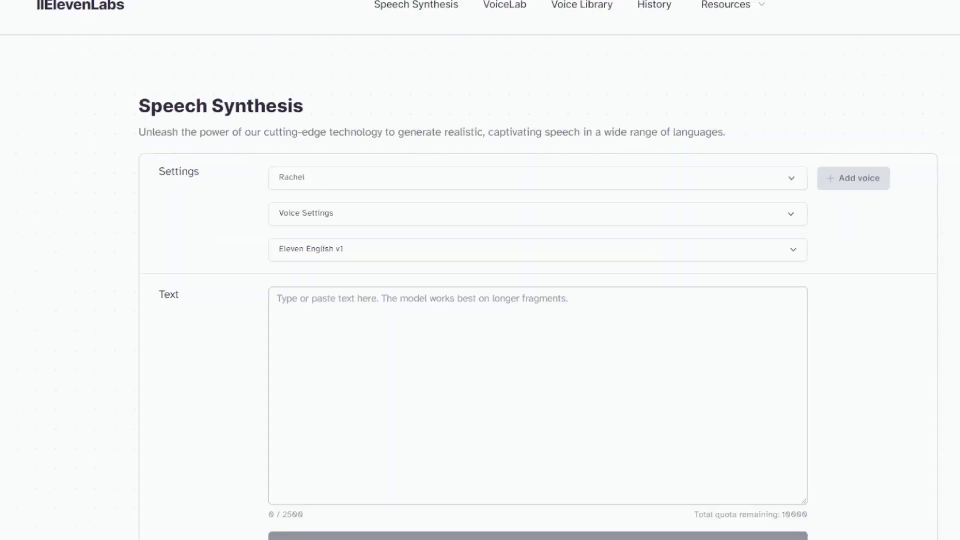
# Paste the ChatGPT avatar script into the ElevenLabs speech text box
pyautogui.click(495, 304)
pyautogui.scroll(-2, 495, 304)
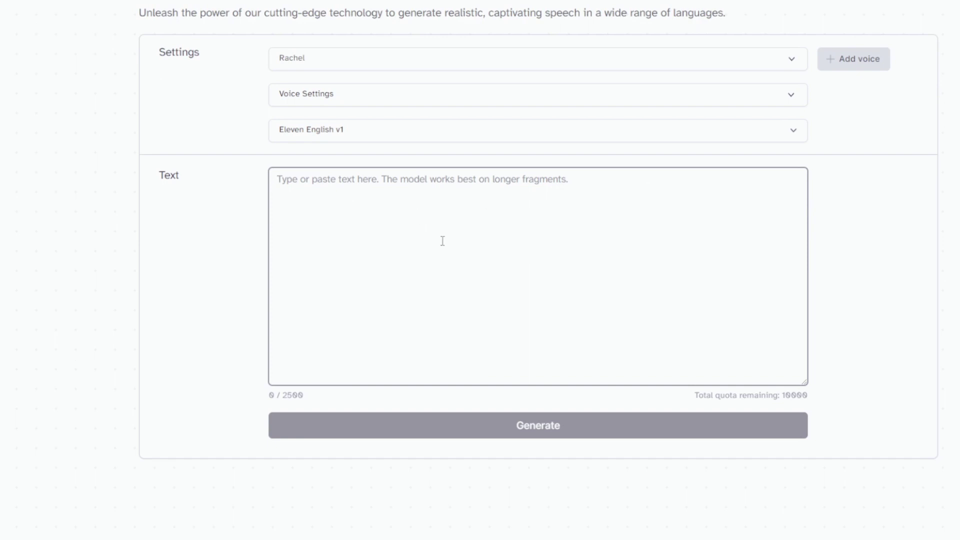
pyautogui.write("Hi, everyone! Welcome to the AI profit channel. I'm here to tell you all about how you can create your own AI avatar like me. As you can see, I was created using a combination of cutting-edge AI tools and techniques. I may not be a real human, but I can still communicate and engage with you just like one. This script was written using Chat GPT, an AI language model created by Open AI. With this powerful tool, you can generate natural language text just like the script you're reading right now. And my voice, well, that's all thanks to 11 Labs. This company specialises in creating high-quality AI voiceovers, and their technology allowed me to have a voice that's natural and engaging. Finally, the video you're watching was created using D ID, an AI video platform that allows you to create dynamic and engaging videos with ease. So are you ready to create your own AI avatar like me? All you need is a combination of these AI tools and a little creativity. And the possibilities are endless. I can't wait to see what you come up with.")
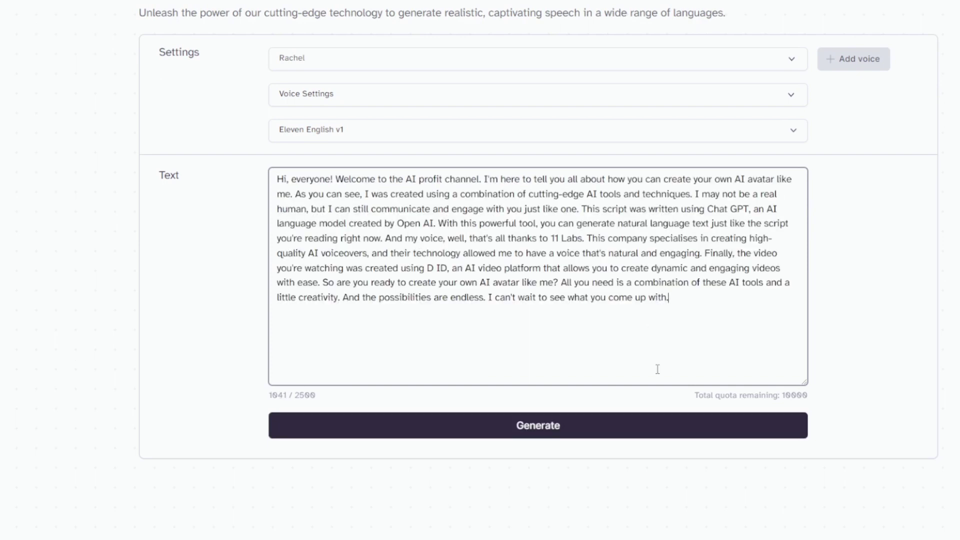
pyautogui.scroll(1, 435, 257)
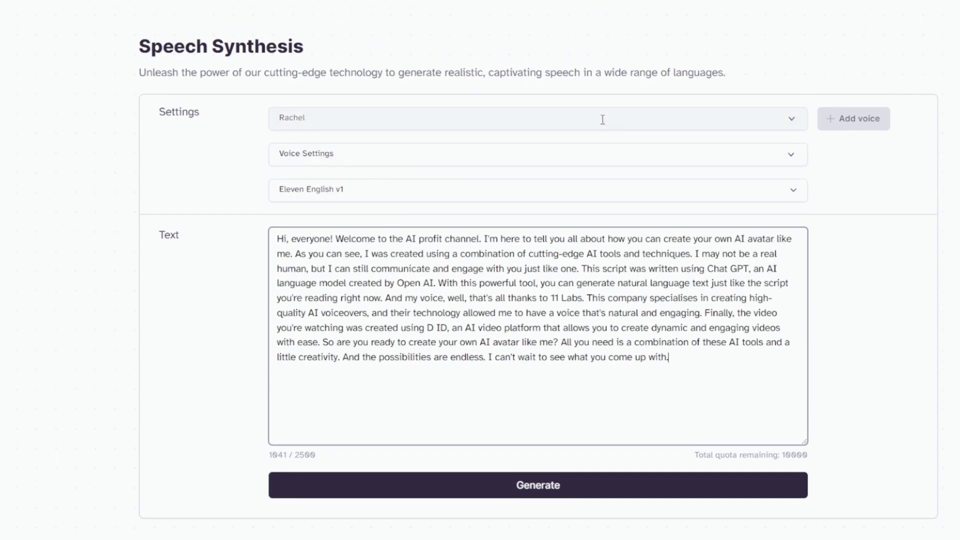
# Generate the script as speech with the Bella voice and download the mp3
pyautogui.click(783, 125)
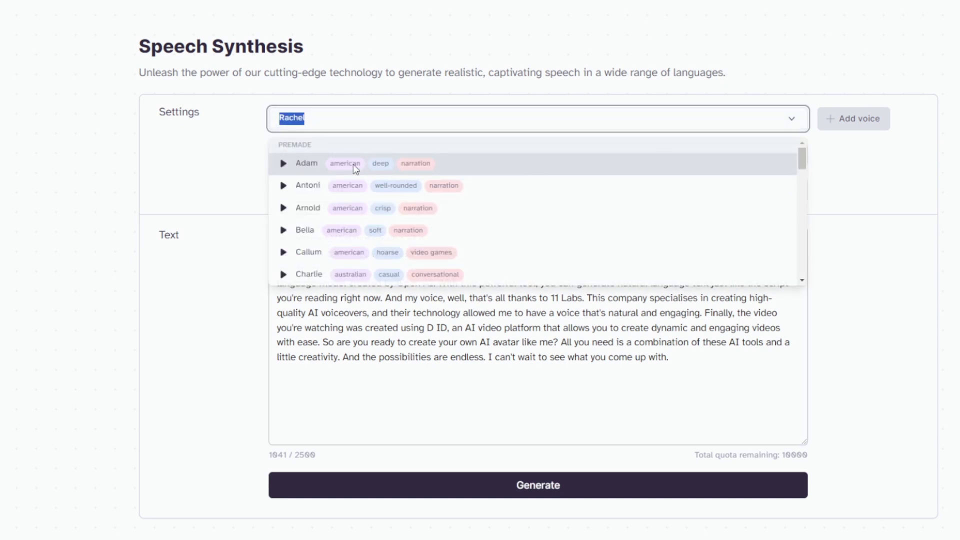
pyautogui.scroll(-1, 389, 208)
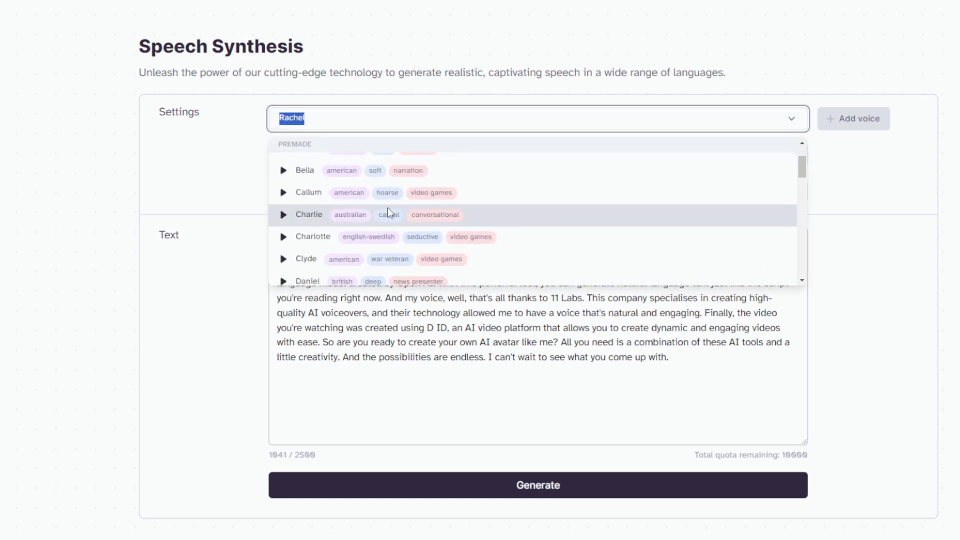
pyautogui.scroll(-1, 377, 205)
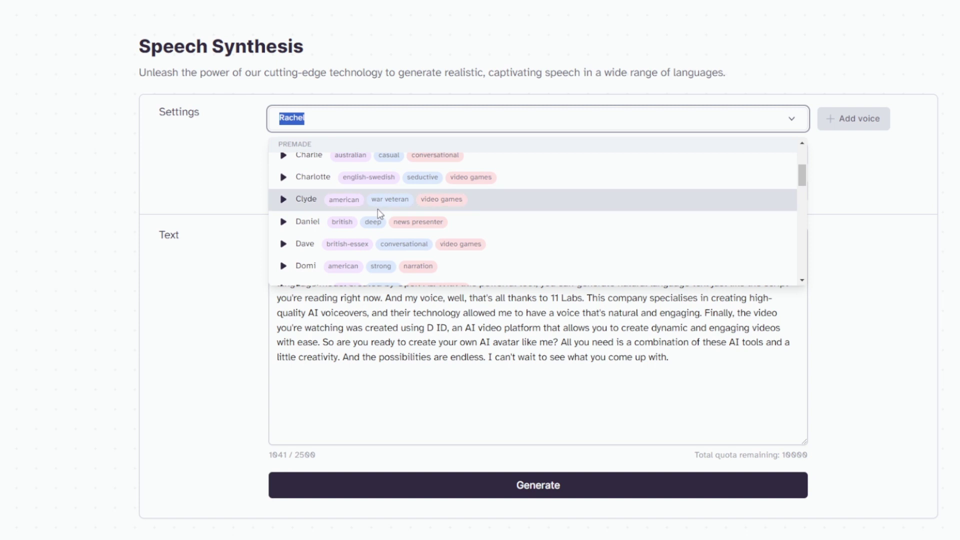
pyautogui.scroll(2, 380, 214)
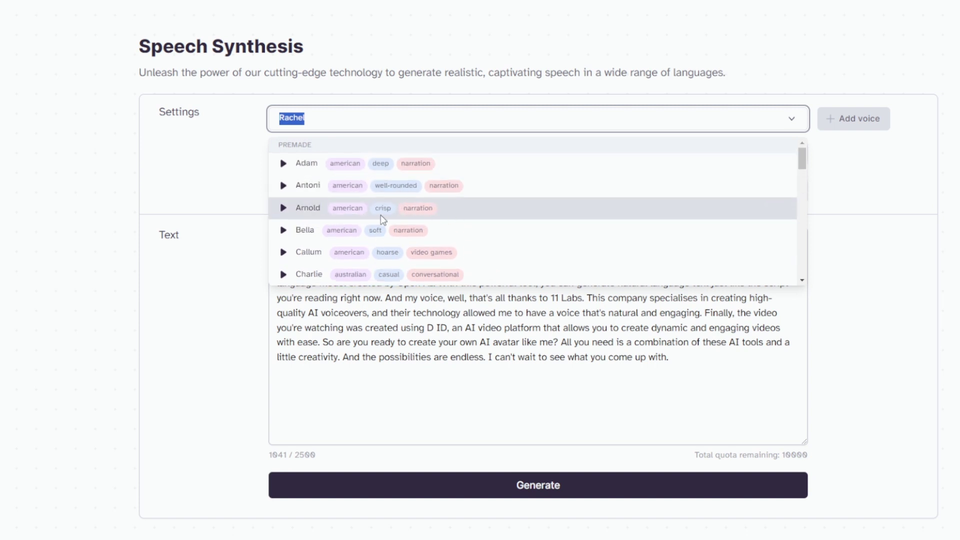
pyautogui.click(368, 227)
pyautogui.scroll(-1, 565, 338)
pyautogui.click(548, 428)
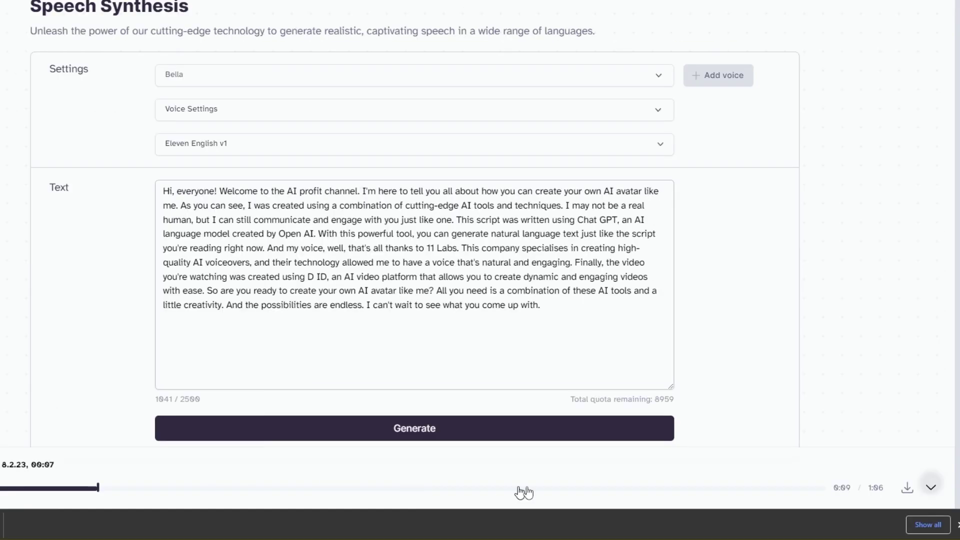
pyautogui.click(908, 490)
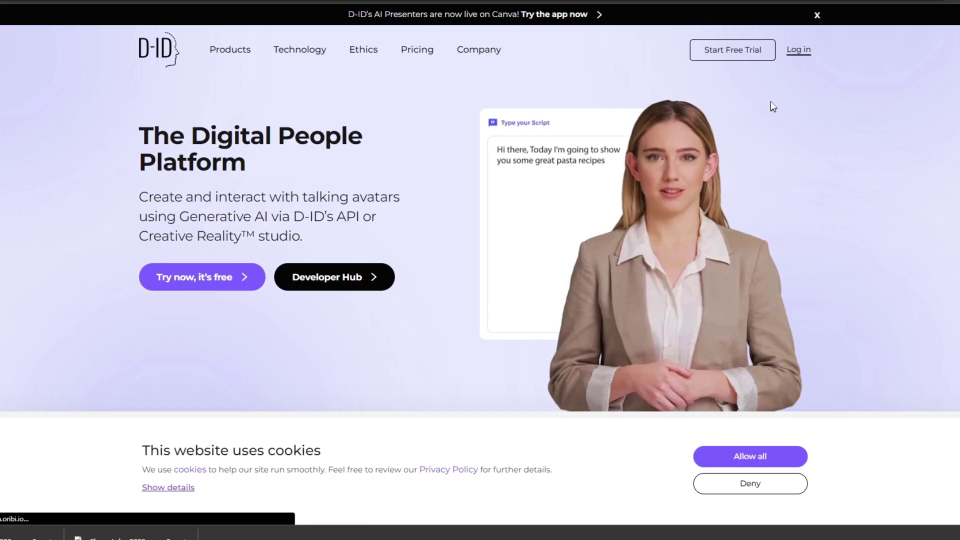
# Sign up for D-ID's free trial and start a new video in the studio
pyautogui.click(760, 52)
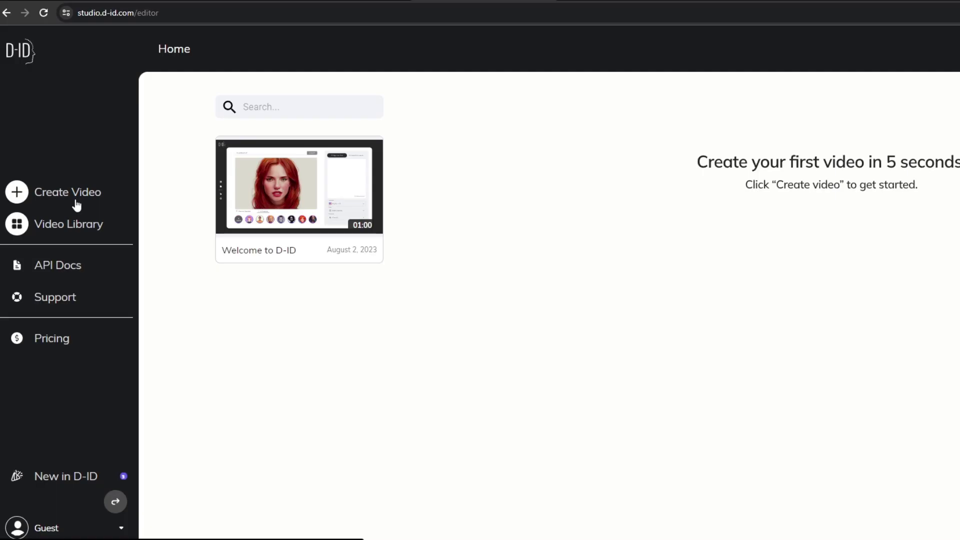
pyautogui.click(75, 198)
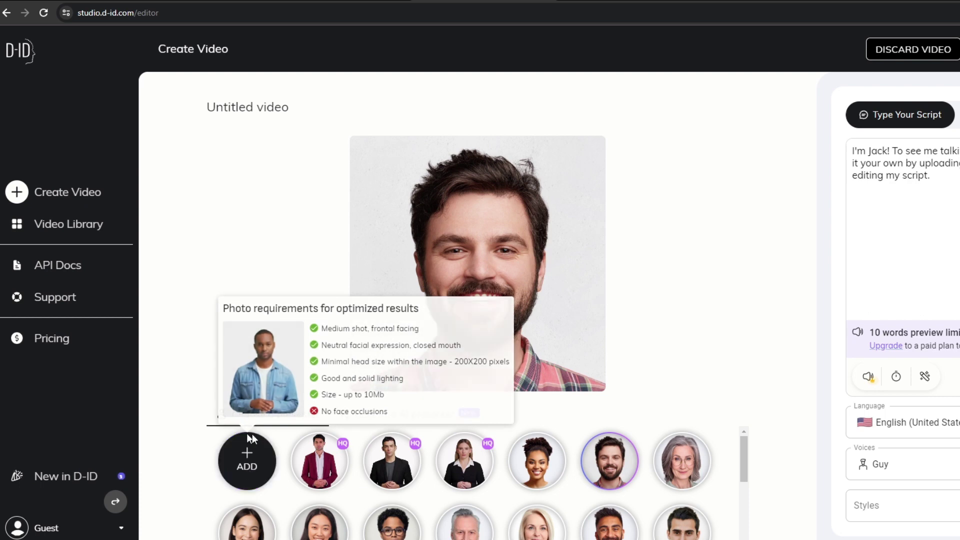
pyautogui.moveTo(242, 459)
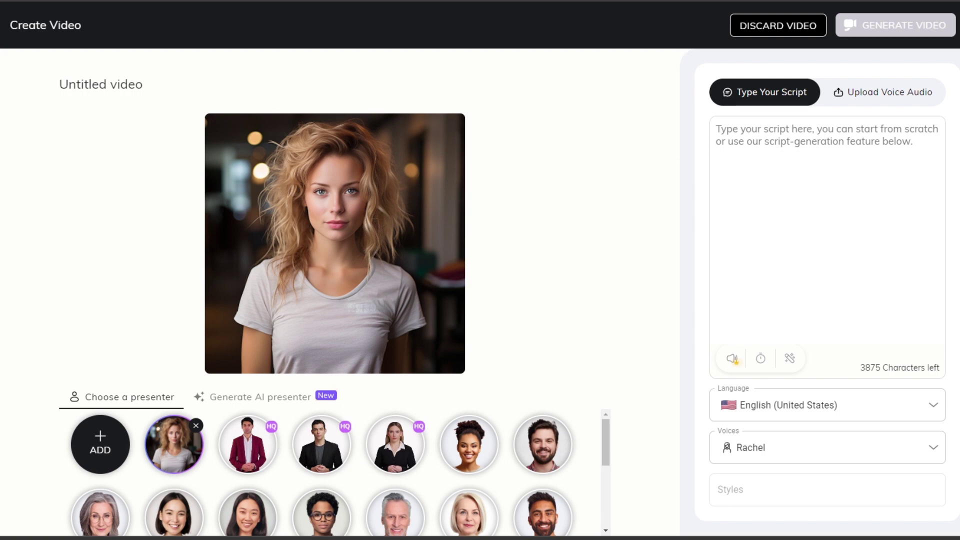
pyautogui.click(800, 307)
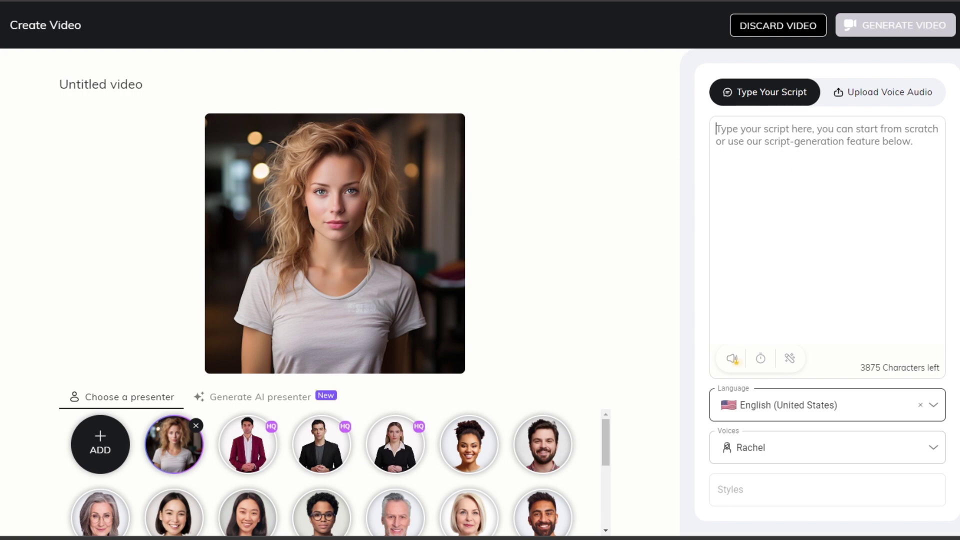
pyautogui.click(933, 406)
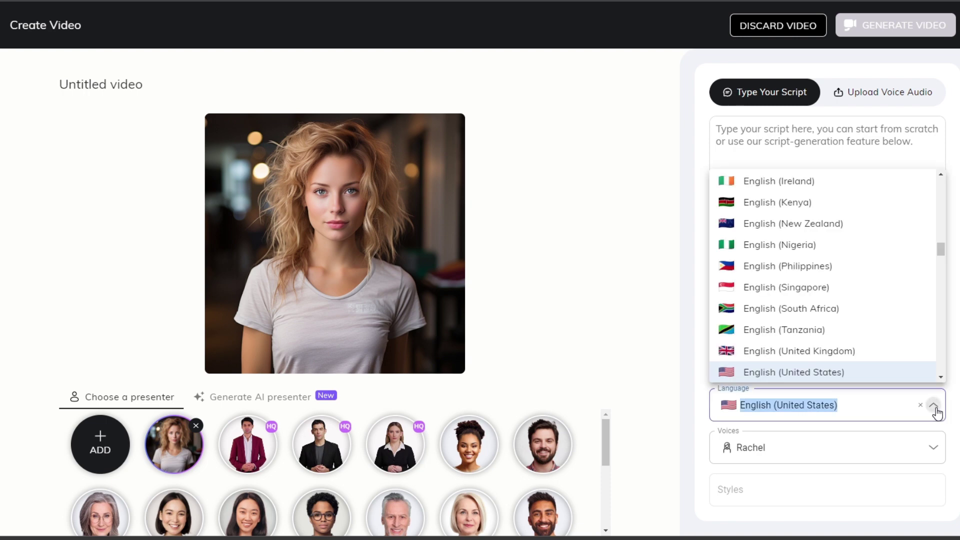
pyautogui.click(857, 373)
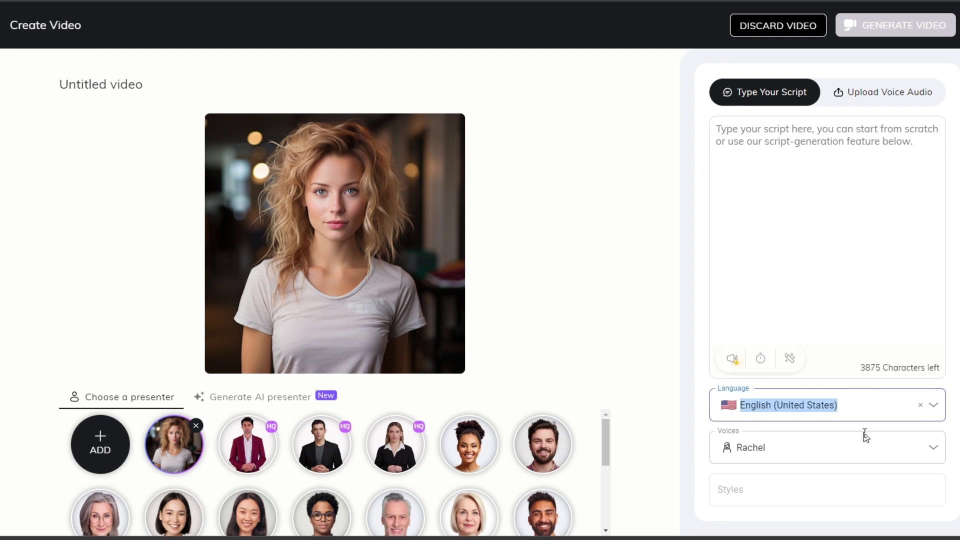
pyautogui.click(930, 448)
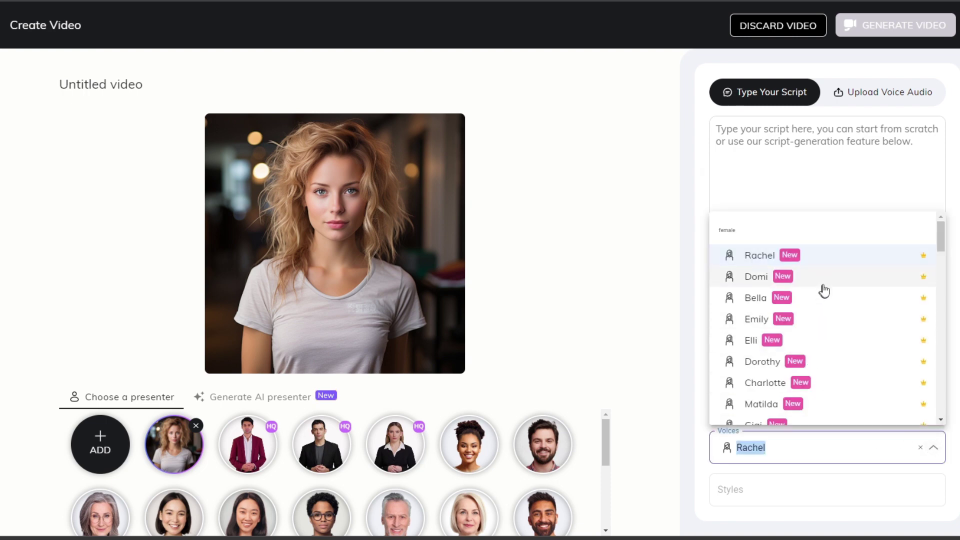
pyautogui.scroll(-1, 826, 284)
pyautogui.scroll(-5, 827, 283)
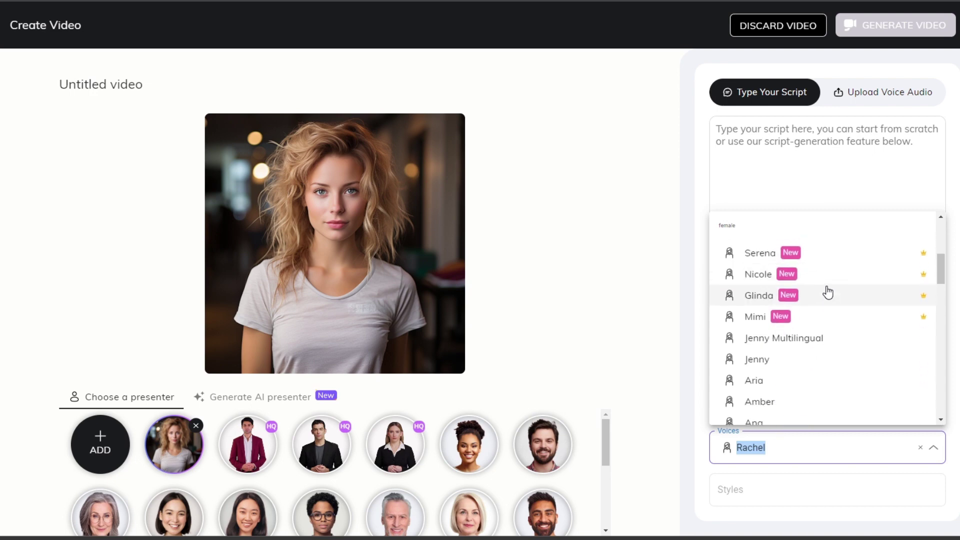
pyautogui.scroll(-1, 810, 315)
pyautogui.scroll(-1, 794, 308)
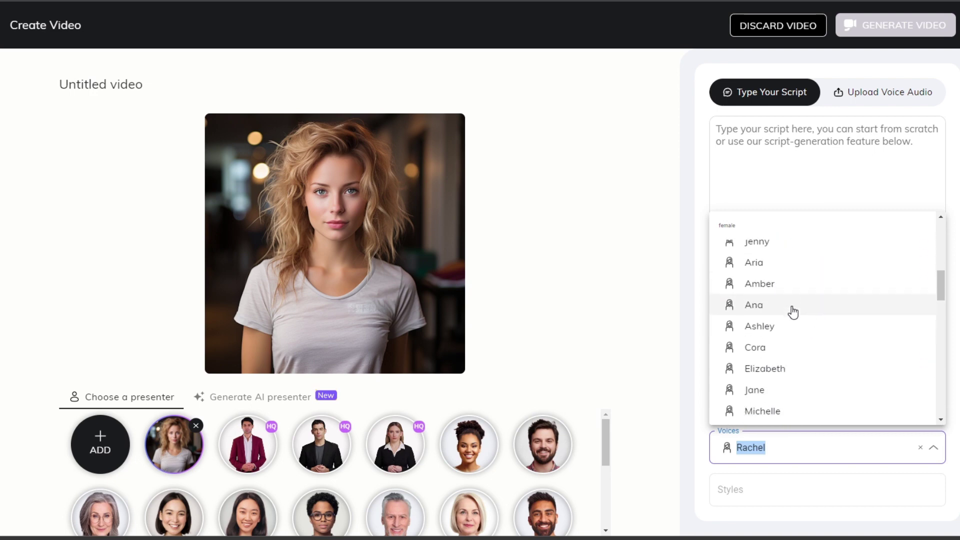
pyautogui.scroll(1, 791, 312)
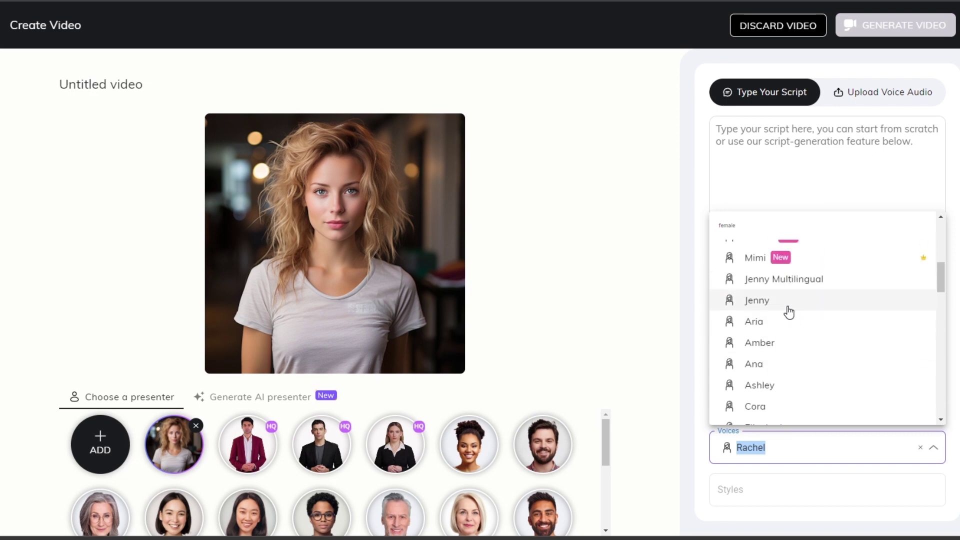
pyautogui.click(791, 151)
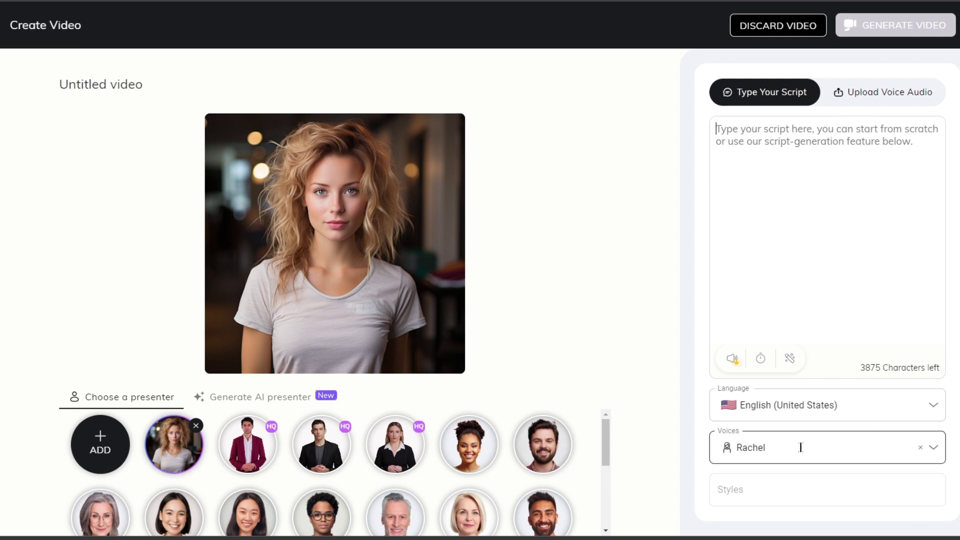
# Upload the ElevenLabs mp3 as the video's voice audio and preview it
pyautogui.click(849, 102)
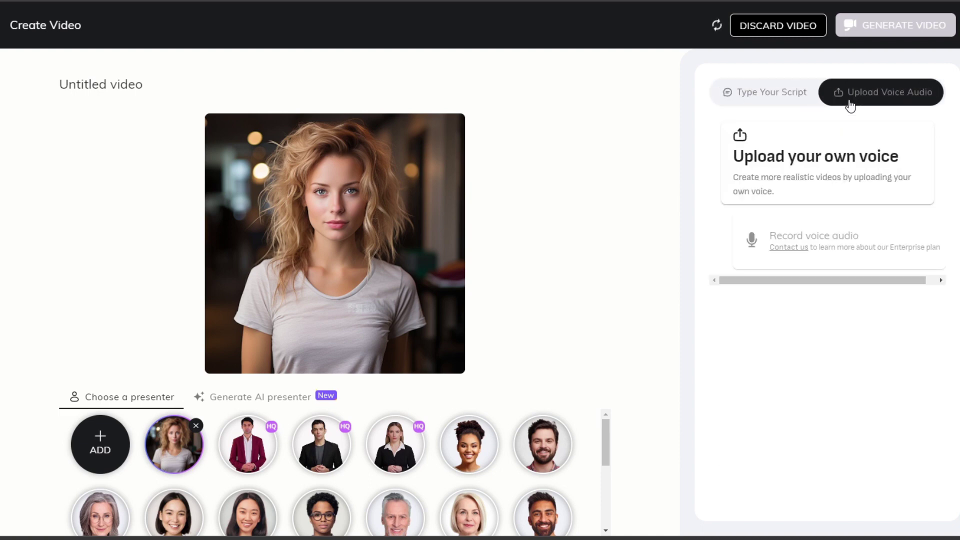
pyautogui.click(754, 147)
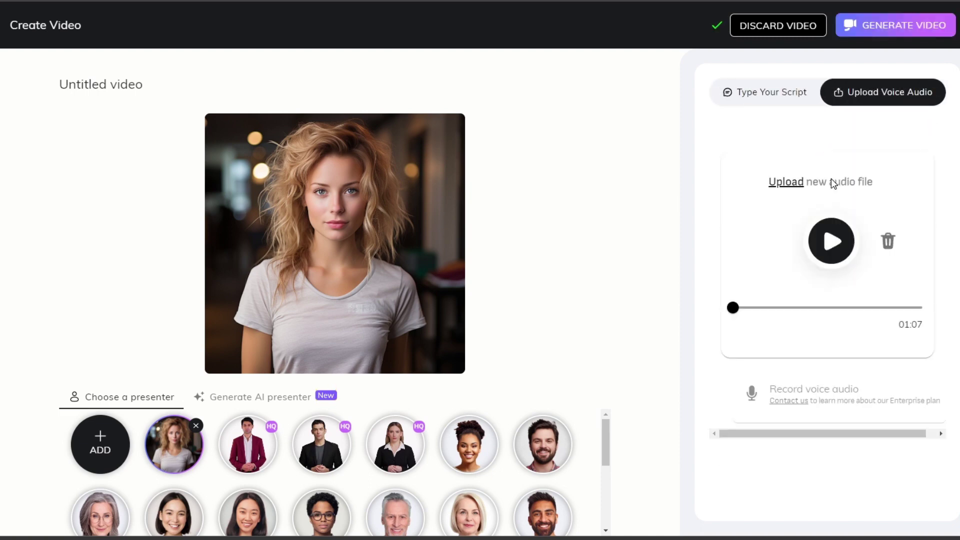
pyautogui.click(832, 308)
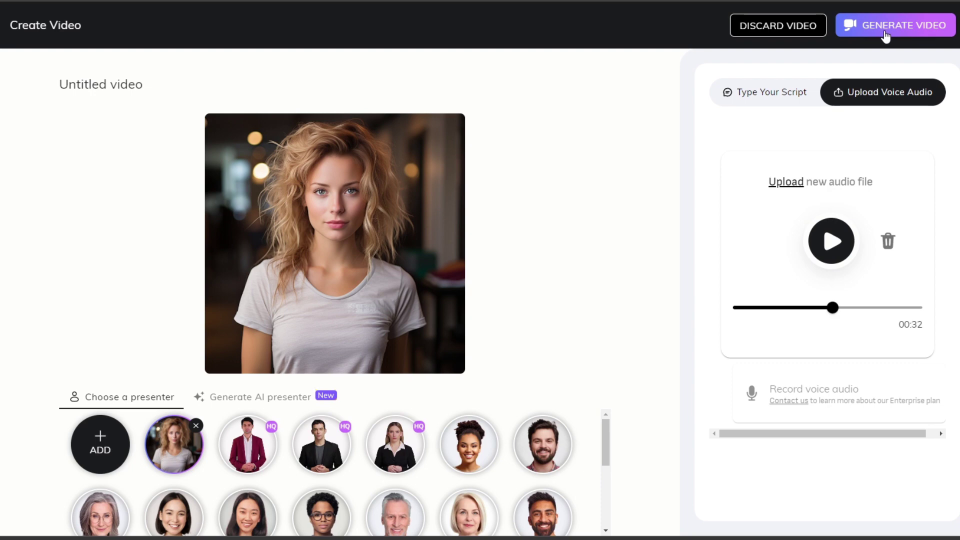
# Generate the talking video for 5 credits and open it from the library
pyautogui.click(885, 36)
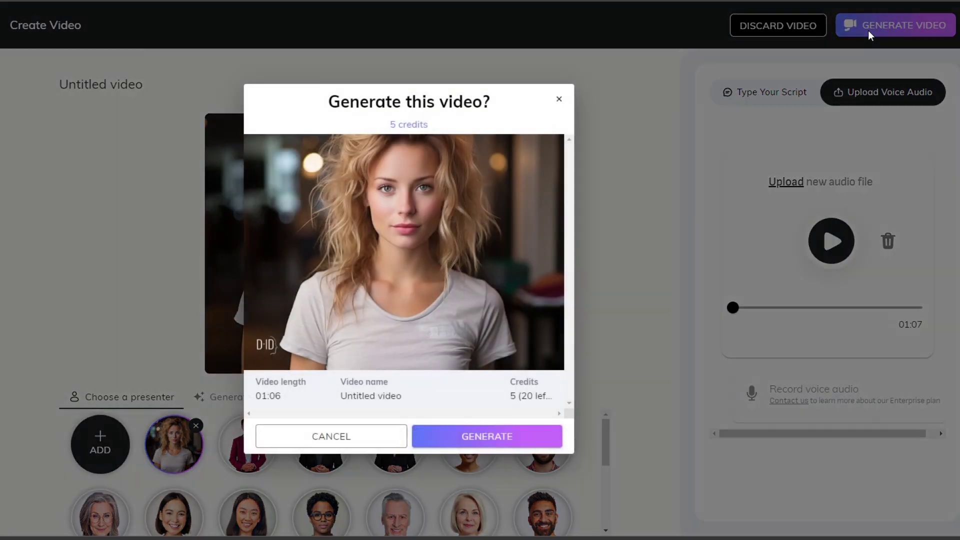
pyautogui.click(441, 443)
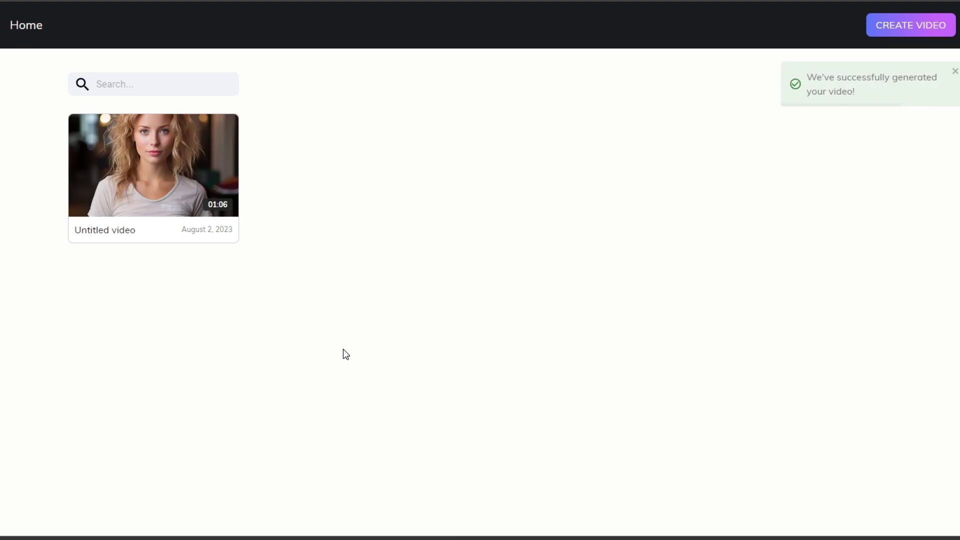
pyautogui.click(141, 174)
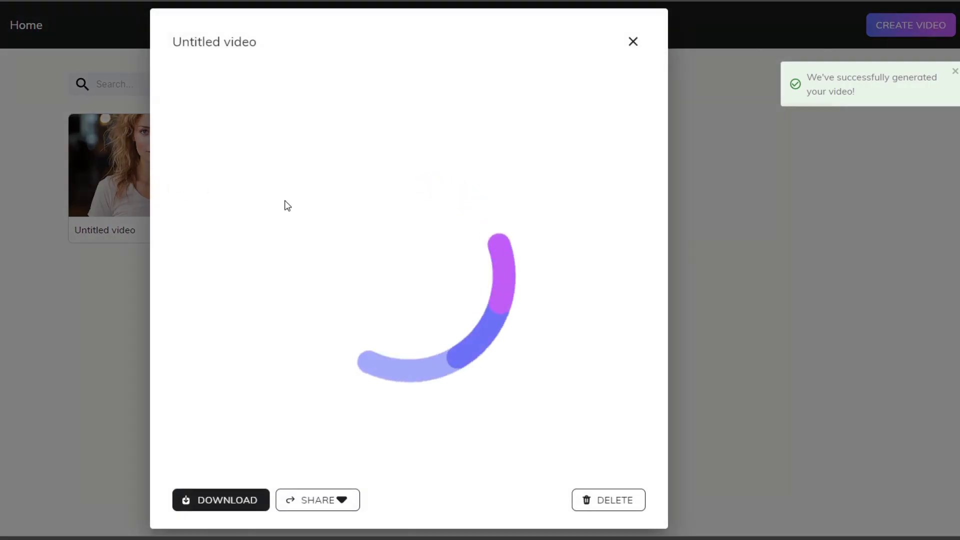